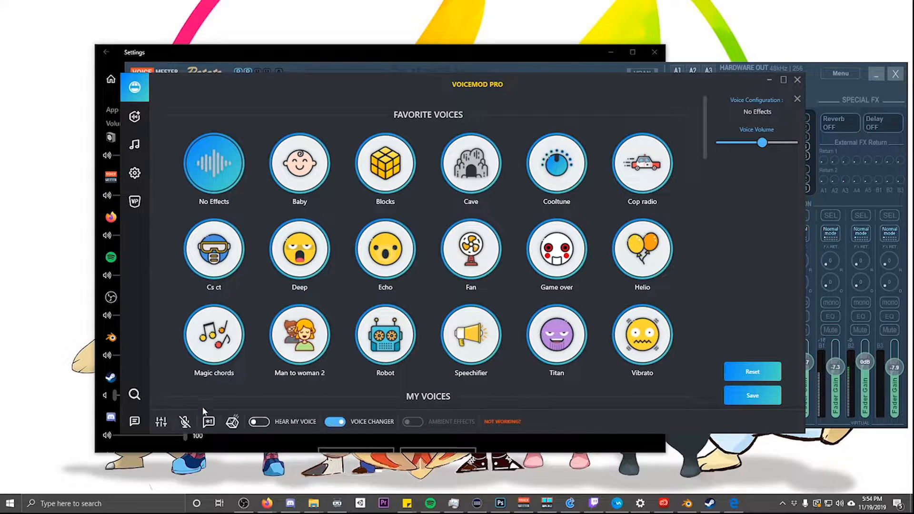
Step: Review the selected input and output devices in Voicemod's settings, and close its window
{"action": "left_click", "coordinate": [135, 173]}
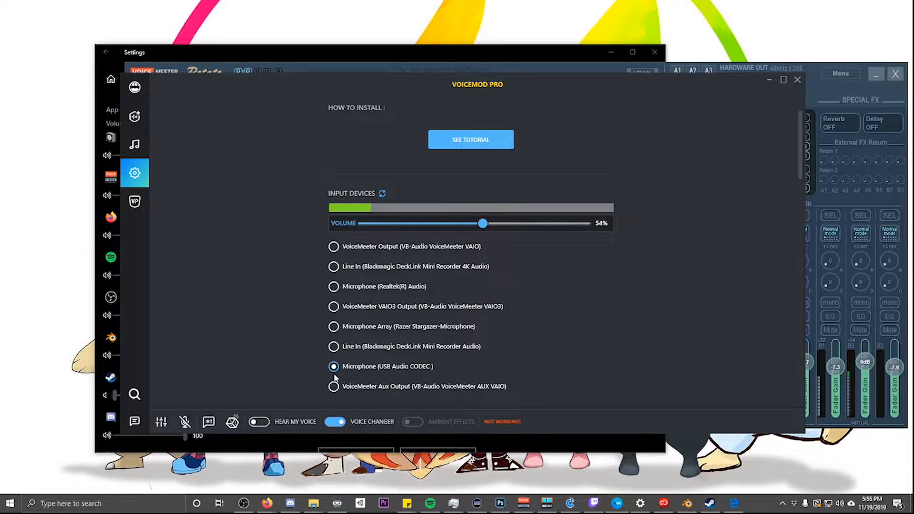
{"action": "scroll", "coordinate": [372, 312], "scroll_direction": "down", "scroll_amount": 5}
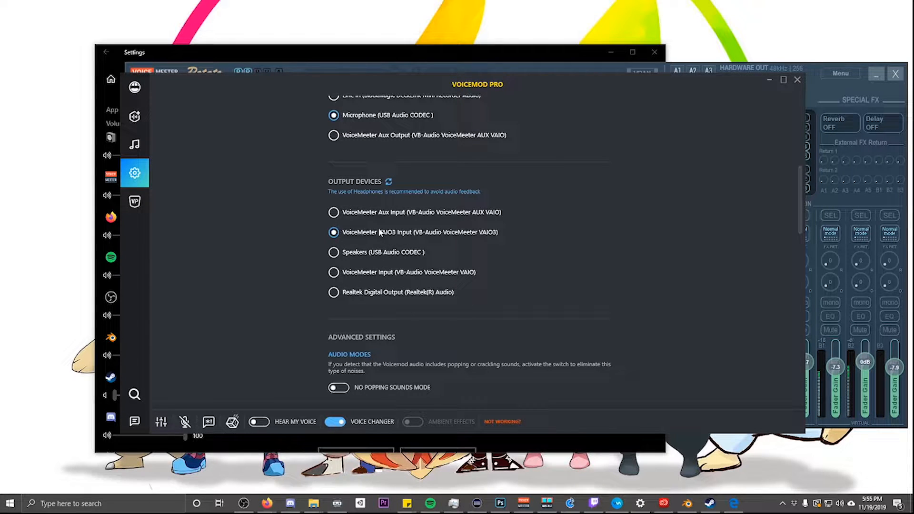
{"action": "scroll", "coordinate": [430, 203], "scroll_direction": "up", "scroll_amount": 5}
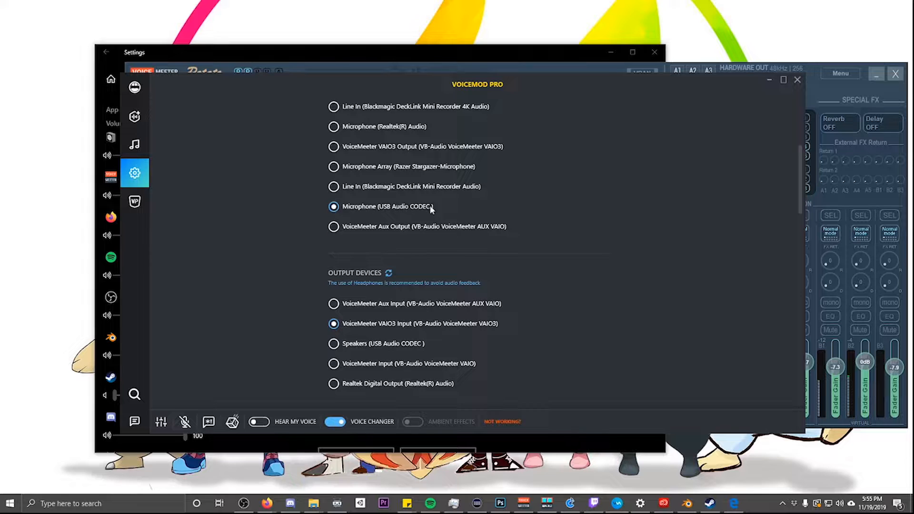
{"action": "scroll", "coordinate": [429, 205], "scroll_direction": "down", "scroll_amount": 3}
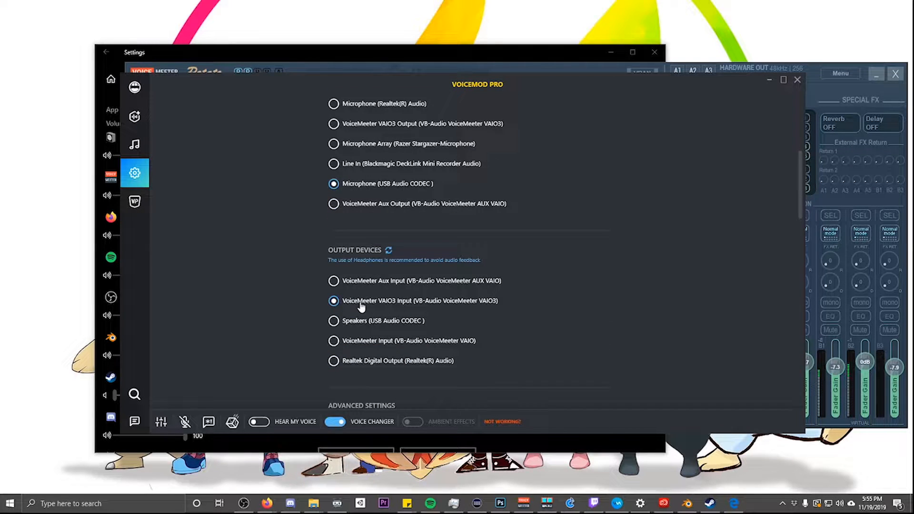
{"action": "left_click", "coordinate": [796, 80]}
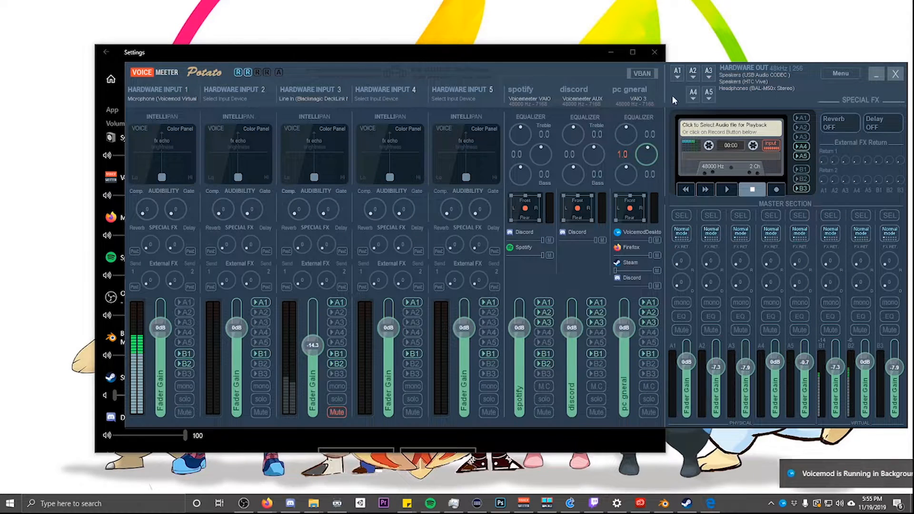
Step: Set Hardware Input 1 in Voicemeeter to WDM: Microphone (Voicemod Virtual Audio Device (WDM))
{"action": "left_click", "coordinate": [171, 100]}
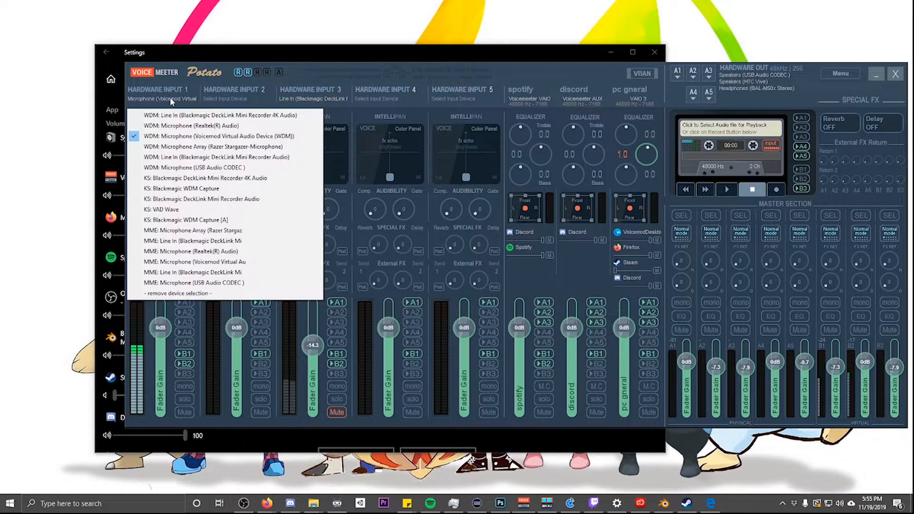
{"action": "left_click", "coordinate": [186, 137]}
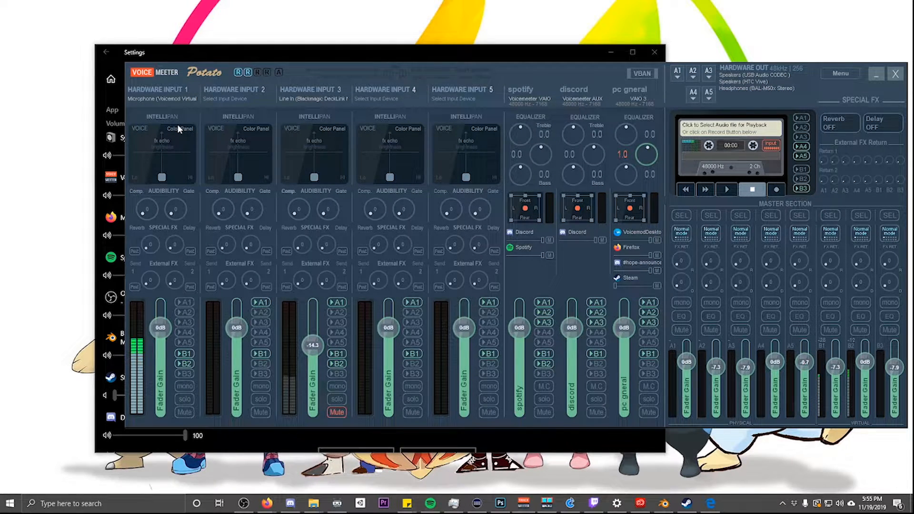
{"action": "mouse_move", "coordinate": [686, 503]}
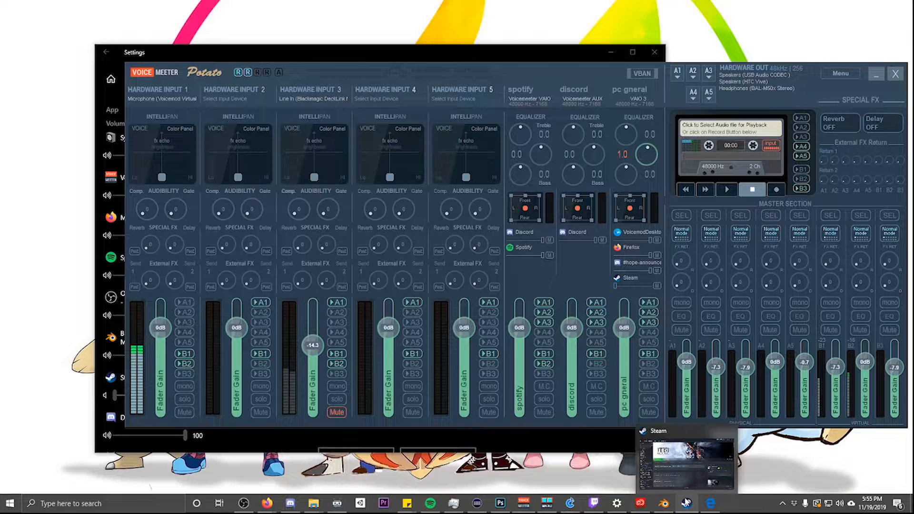
{"action": "left_click", "coordinate": [174, 95]}
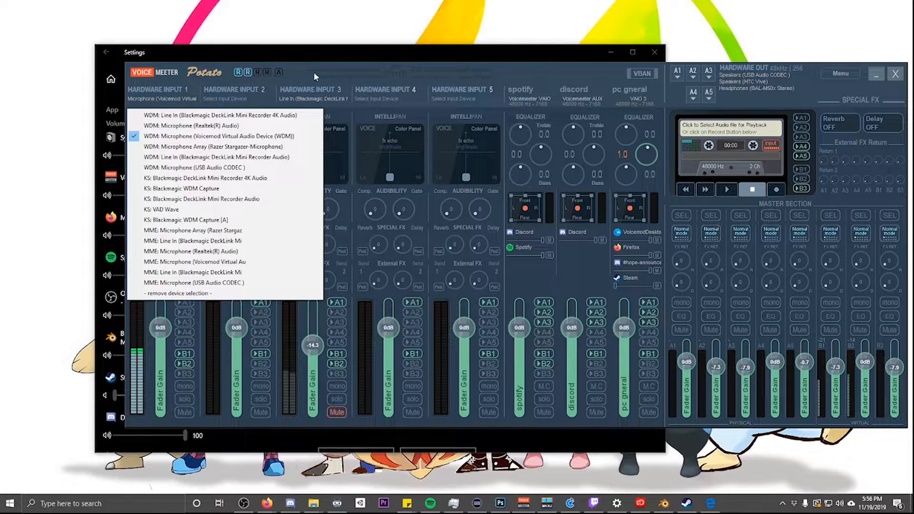
{"action": "left_click", "coordinate": [559, 72]}
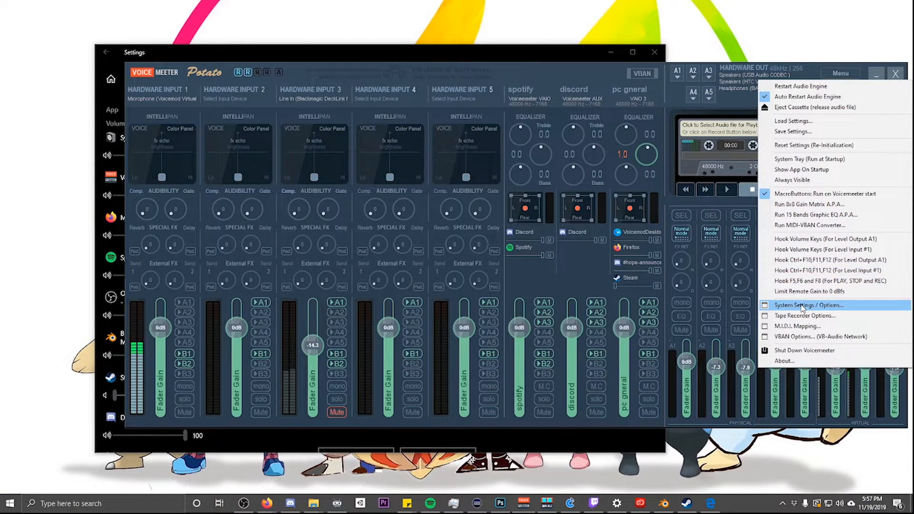
Step: Examine the Patch Insert switches for input 1 in Voicemeeter's system settings, and close them
{"action": "left_click", "coordinate": [804, 305]}
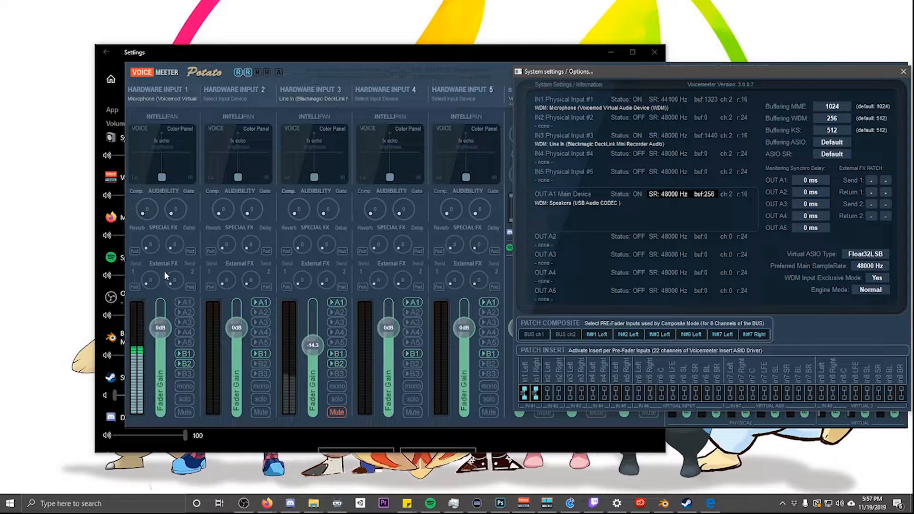
{"action": "left_click", "coordinate": [903, 72]}
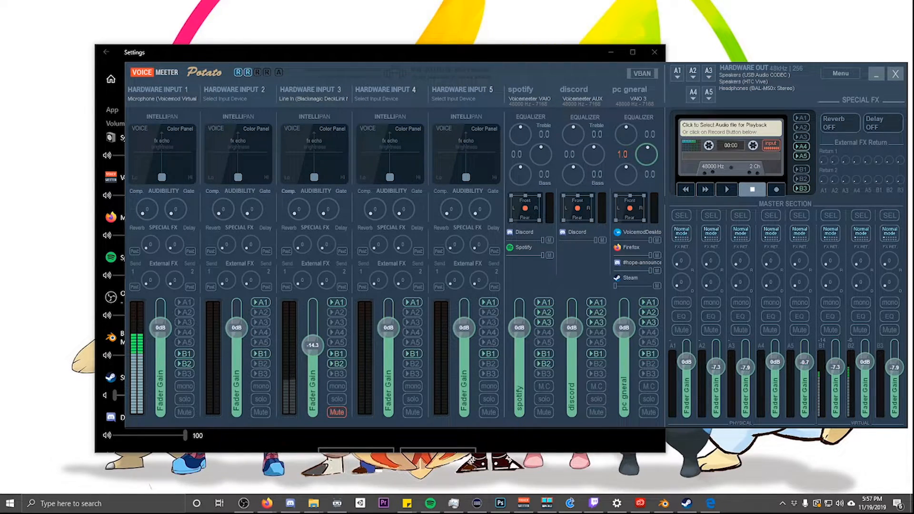
Step: Bring up Cantabile, maximize it and confirm its Audio Engine options with the ASIO - Voicemeeter Potato Insert Virtual ASIO driver
{"action": "left_click_drag", "start_coordinate": [528, 76], "coordinate": [199, 38]}
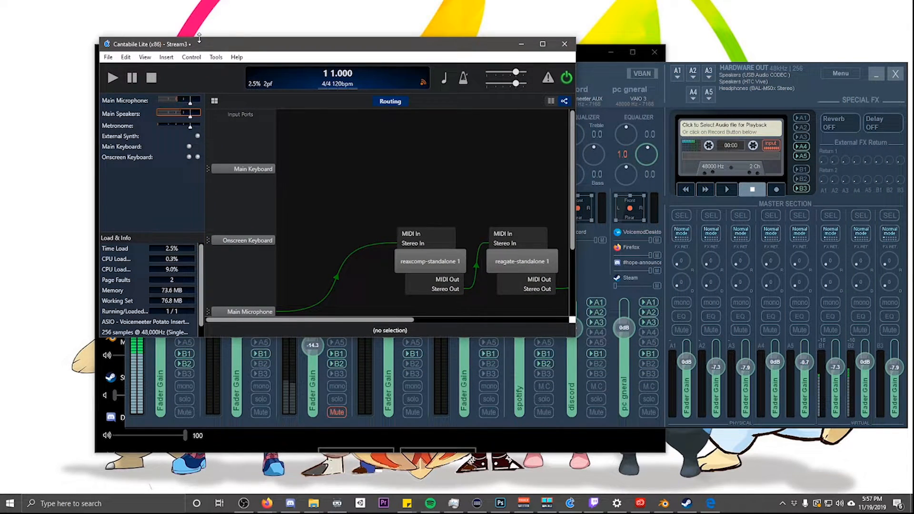
{"action": "double_click", "coordinate": [261, 50]}
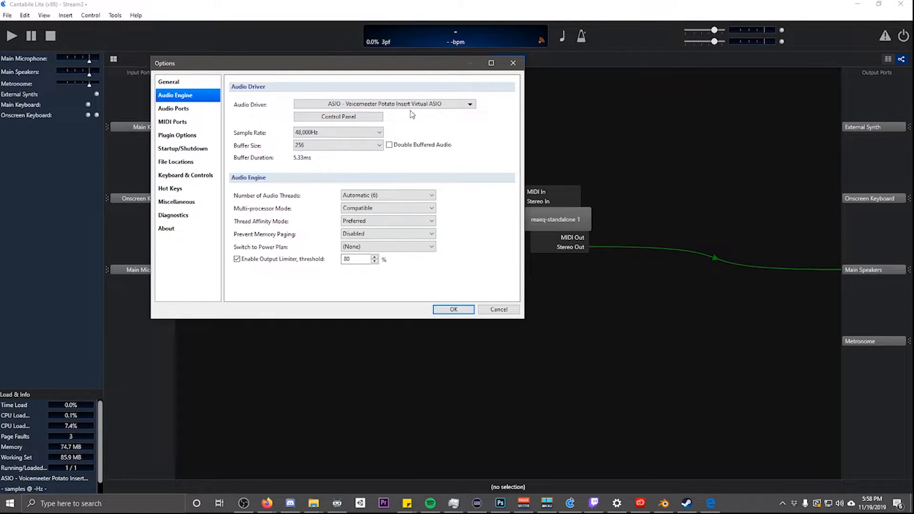
{"action": "left_click", "coordinate": [463, 308]}
{"action": "left_click", "coordinate": [492, 285]}
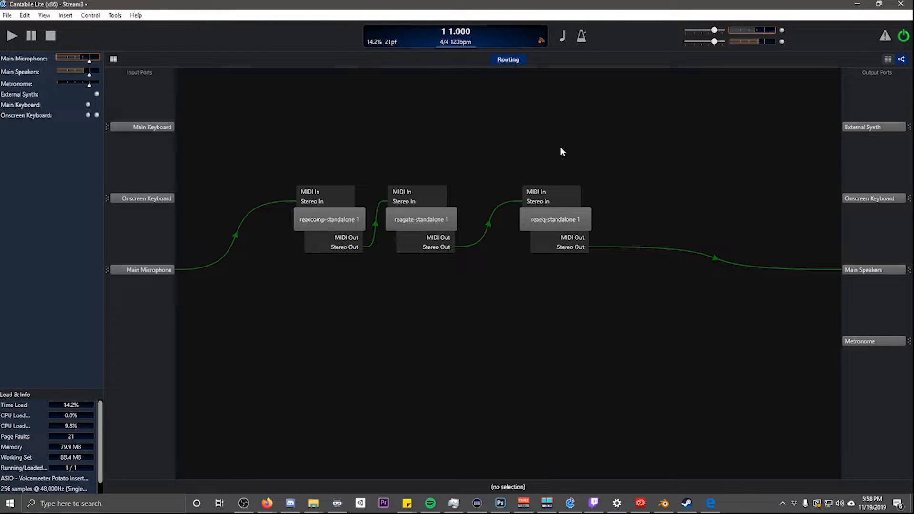
Step: Examine Cantabile's Main Microphone input port and the Hardware Input 1 strip in Voicemeeter, and return to Cantabile
{"action": "left_click", "coordinate": [166, 272]}
{"action": "mouse_move", "coordinate": [166, 272]}
{"action": "left_mouse_down"}
{"action": "mouse_move", "coordinate": [567, 286]}
{"action": "mouse_move", "coordinate": [830, 279]}
{"action": "mouse_move", "coordinate": [870, 270]}
{"action": "mouse_move", "coordinate": [399, 279]}
{"action": "mouse_move", "coordinate": [176, 271]}
{"action": "left_mouse_up"}
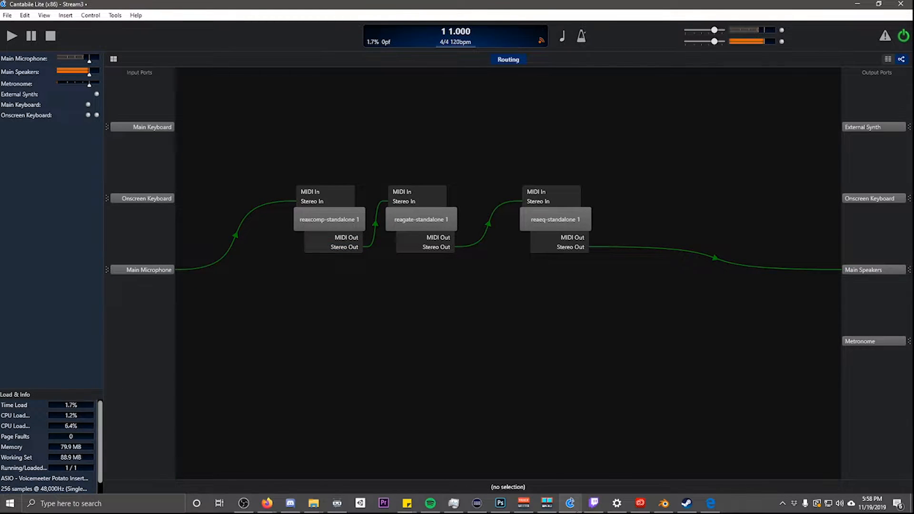
{"action": "left_click", "coordinate": [524, 503]}
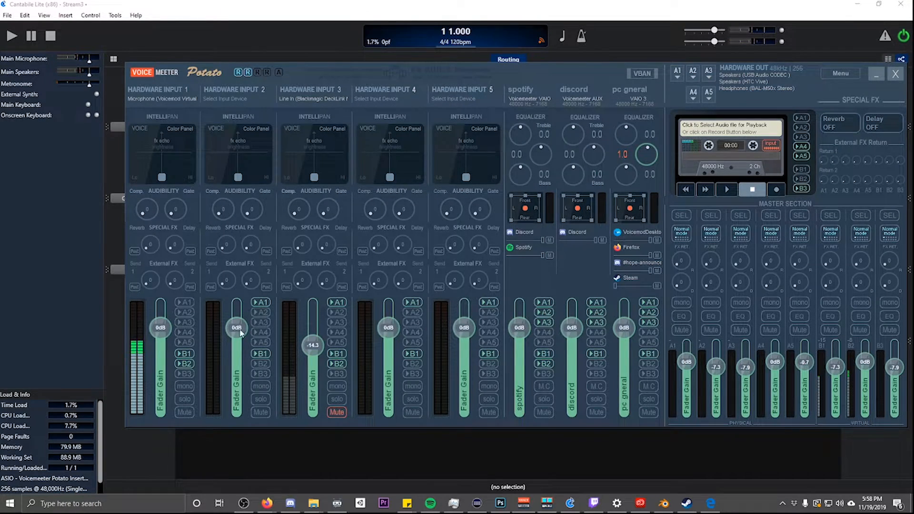
{"action": "left_click", "coordinate": [75, 308]}
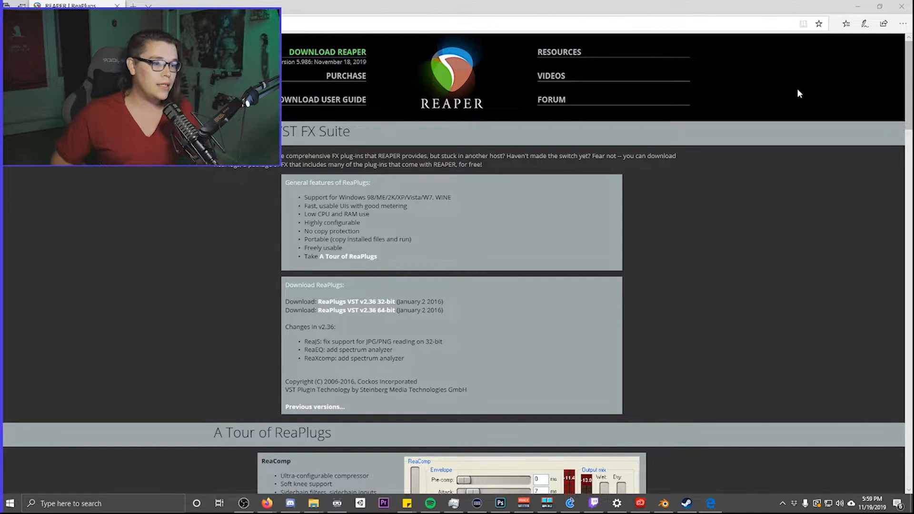
Step: Minimize the ReaPlugs download page and view the Plugin Options in Cantabile's options
{"action": "left_click", "coordinate": [856, 6]}
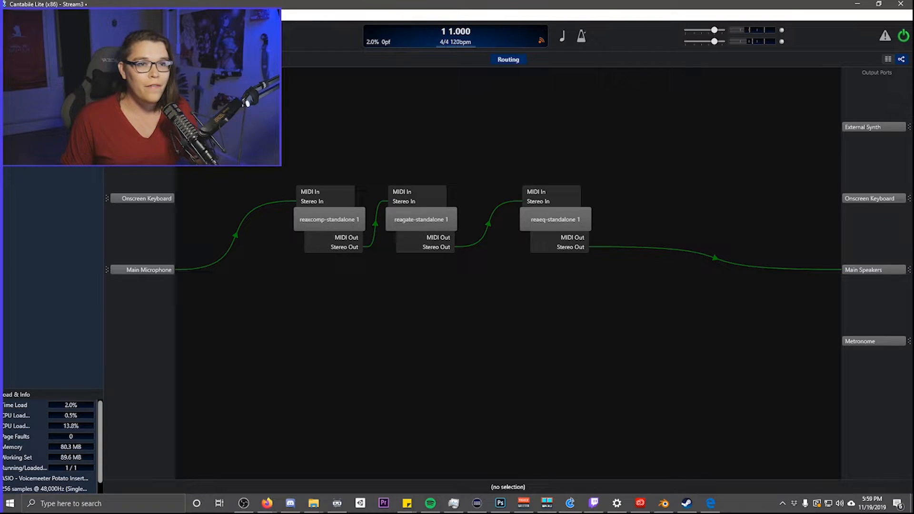
{"action": "left_click", "coordinate": [143, 95]}
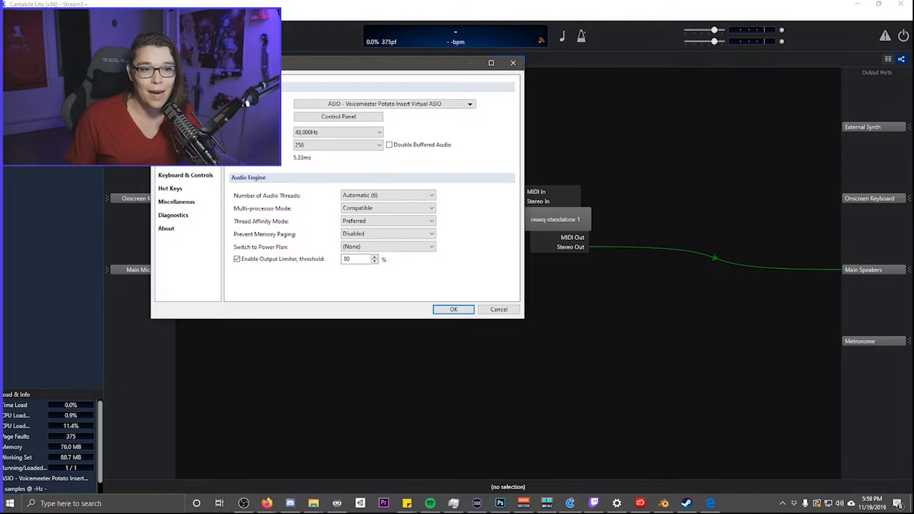
{"action": "left_click", "coordinate": [178, 135]}
{"action": "left_click_drag", "start_coordinate": [325, 68], "coordinate": [473, 71]}
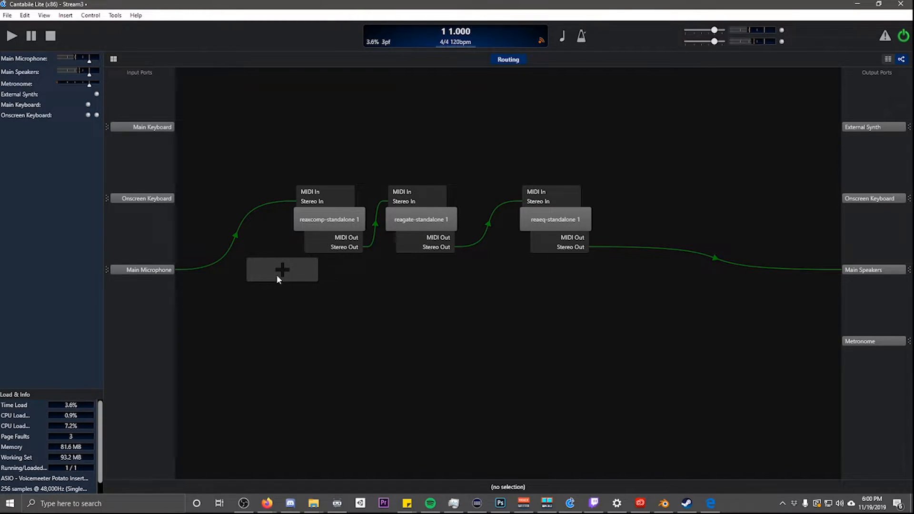
Step: Insert the reacomp-standalone plugin into the routing as a trial and delete it again
{"action": "left_click", "coordinate": [278, 276]}
{"action": "left_click", "coordinate": [331, 270]}
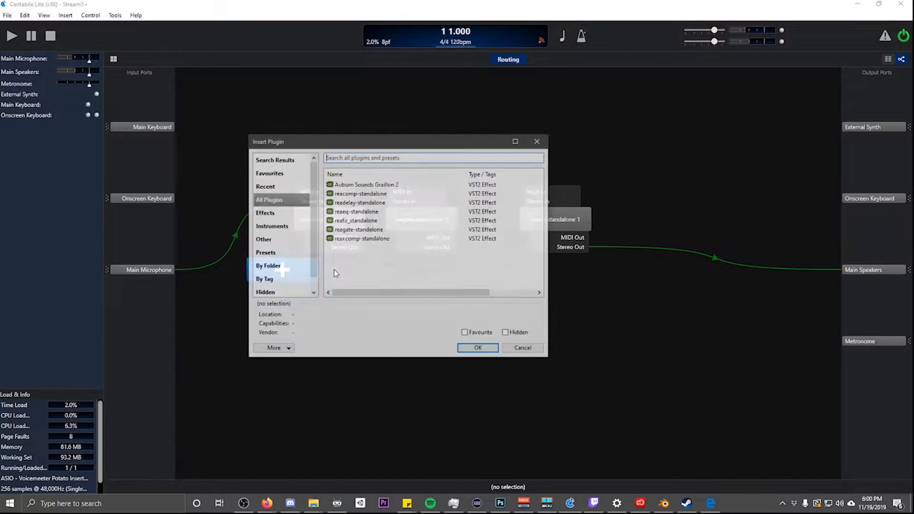
{"action": "left_click", "coordinate": [356, 194]}
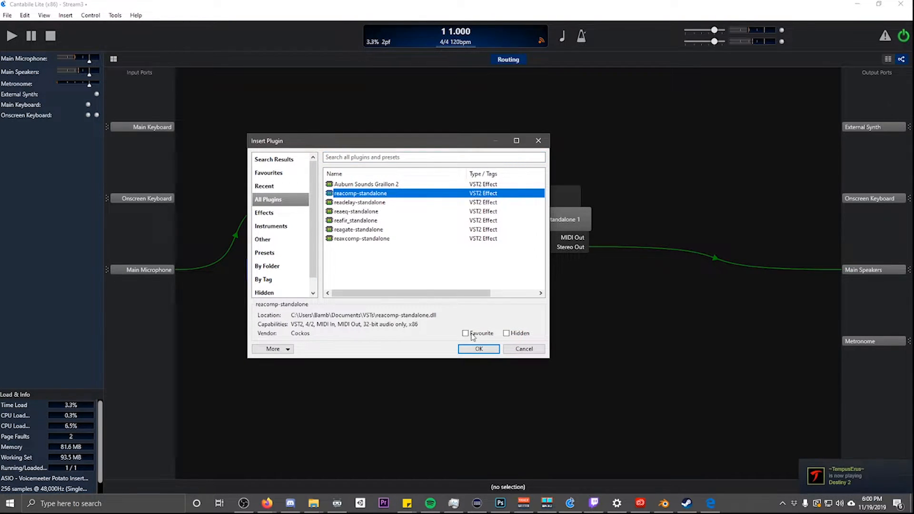
{"action": "left_click", "coordinate": [479, 349]}
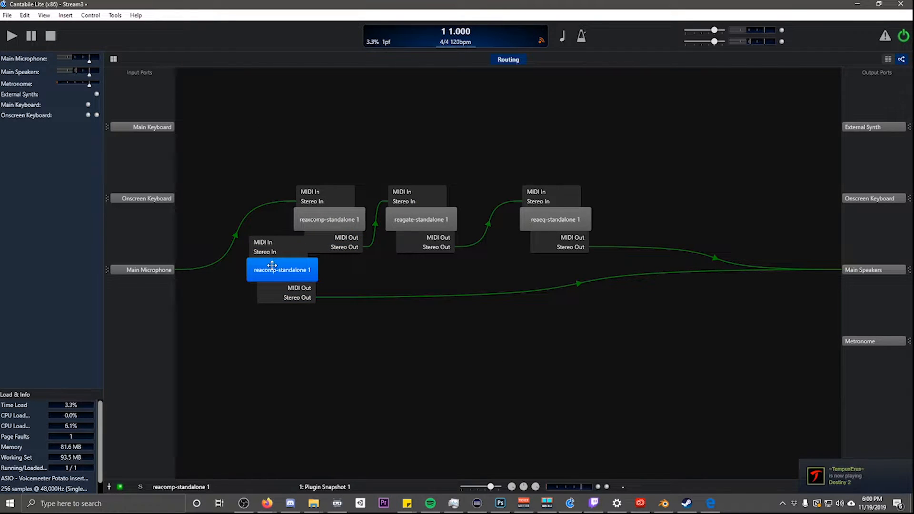
{"action": "key", "text": "Delete"}
Step: Open the reaxcomp-standalone plugin and delete three of its compressor bands, keeping a single band
{"action": "double_click", "coordinate": [325, 215]}
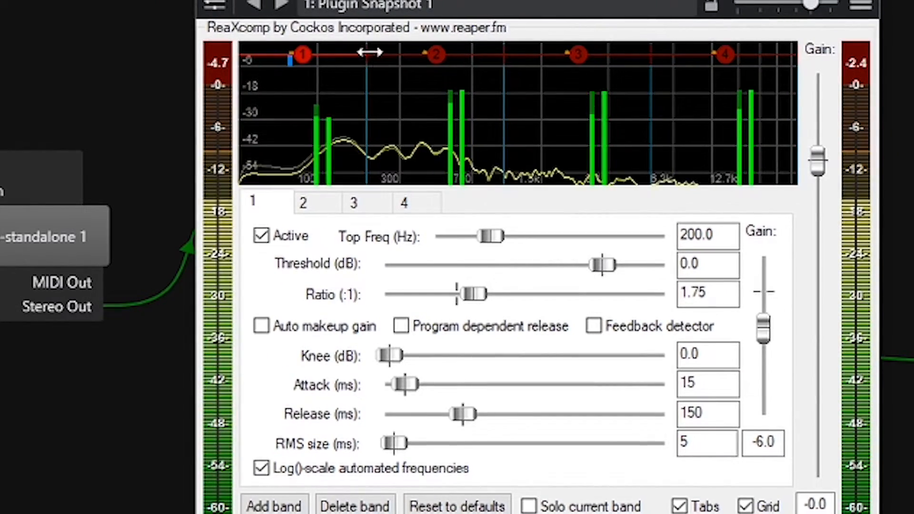
{"action": "mouse_move", "coordinate": [302, 56]}
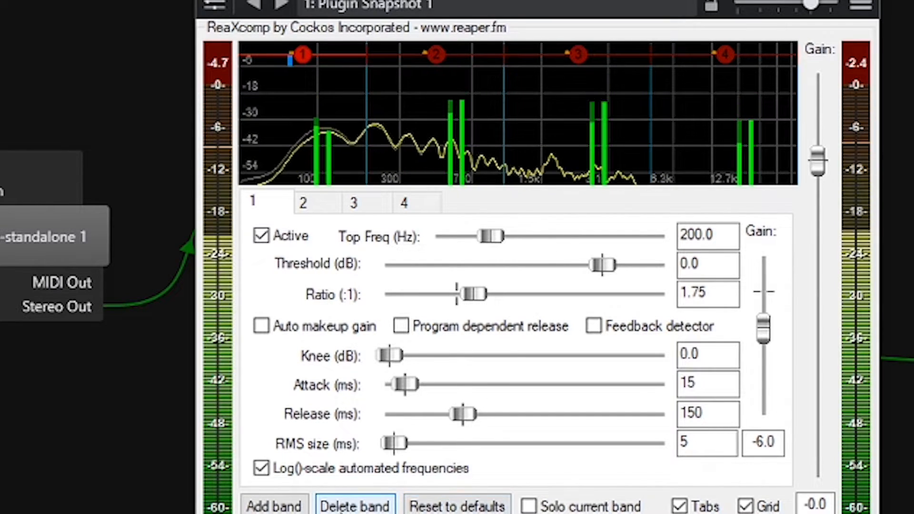
{"action": "left_click", "coordinate": [354, 506]}
{"action": "left_click", "coordinate": [367, 507]}
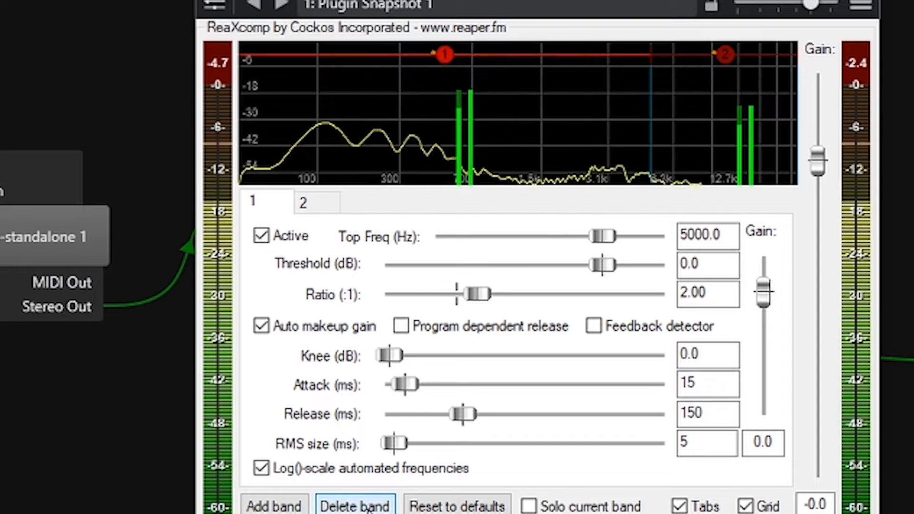
{"action": "left_click", "coordinate": [367, 507]}
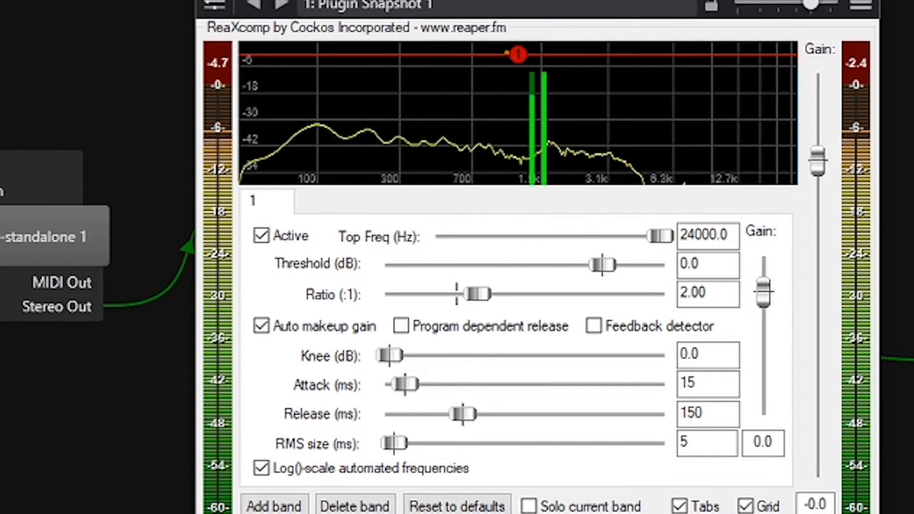
Step: Inspect the remaining band's ratio in ReaXcomp and switch the plugin to Plugin Snapshot 2
{"action": "left_click_drag", "start_coordinate": [362, 1], "coordinate": [303, 0]}
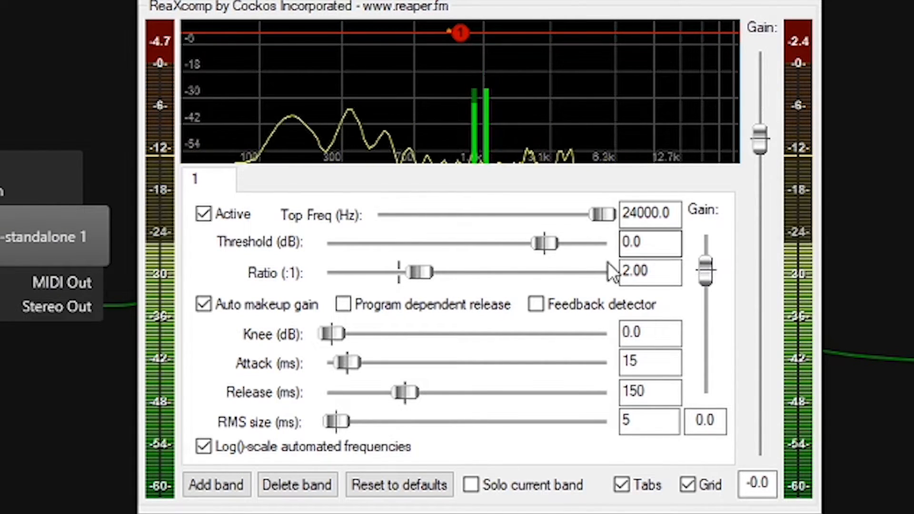
{"action": "double_click", "coordinate": [657, 270]}
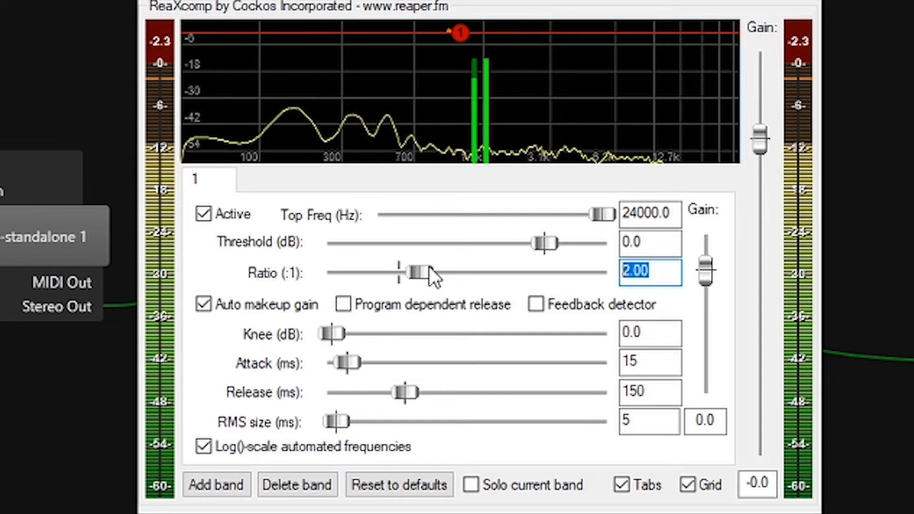
{"action": "left_click", "coordinate": [361, 1]}
{"action": "left_click", "coordinate": [342, 71]}
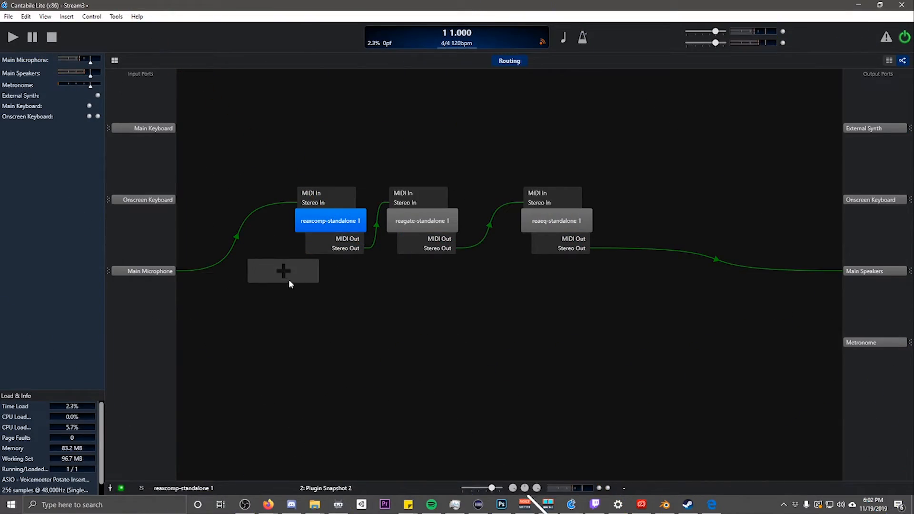
{"action": "left_click", "coordinate": [279, 275]}
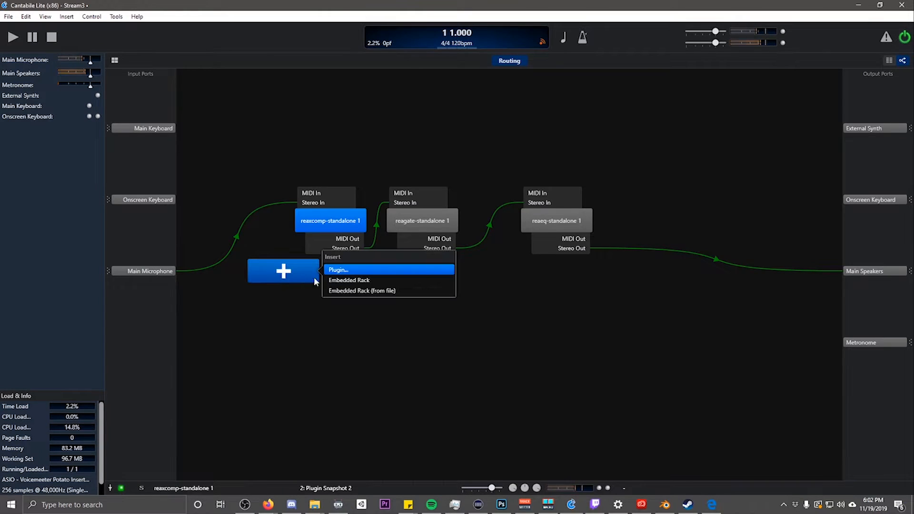
{"action": "left_click", "coordinate": [346, 269]}
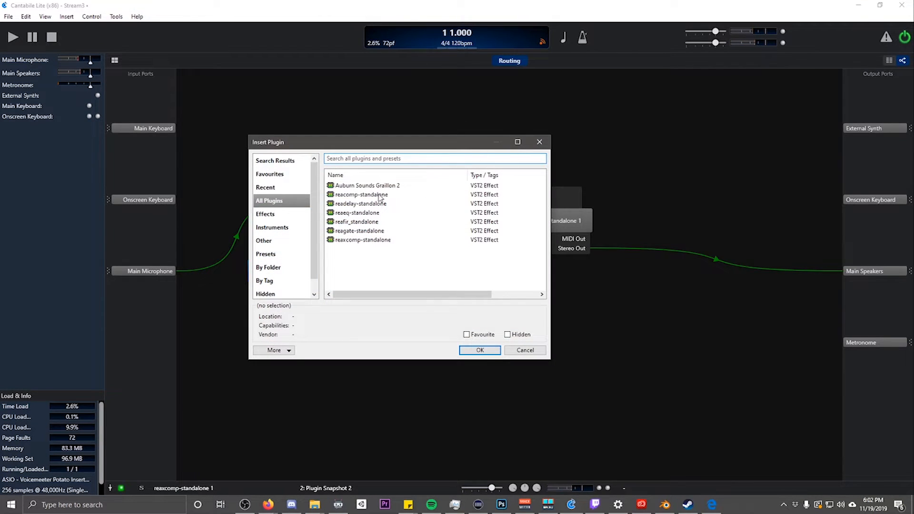
{"action": "left_click", "coordinate": [361, 231]}
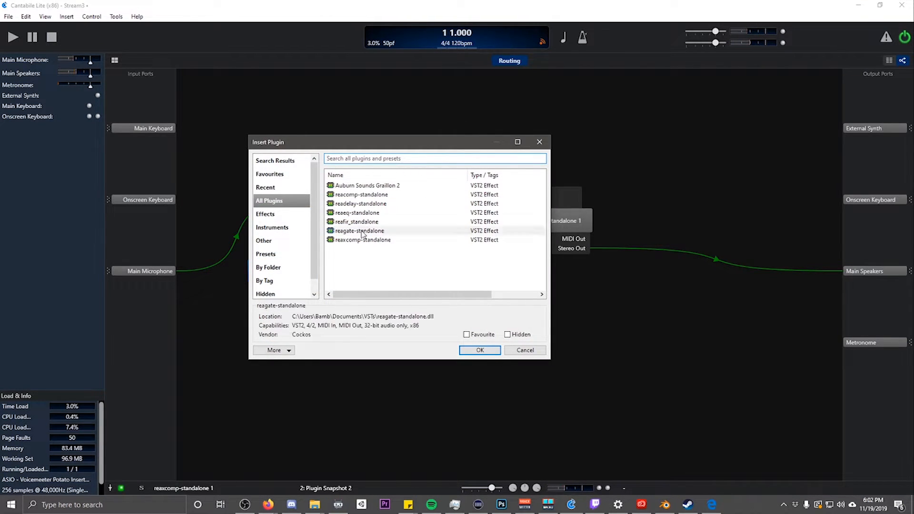
{"action": "left_click", "coordinate": [539, 141]}
Step: Insert the reagate-standalone plugin into the microphone's routing after the compressor
{"action": "double_click", "coordinate": [425, 214]}
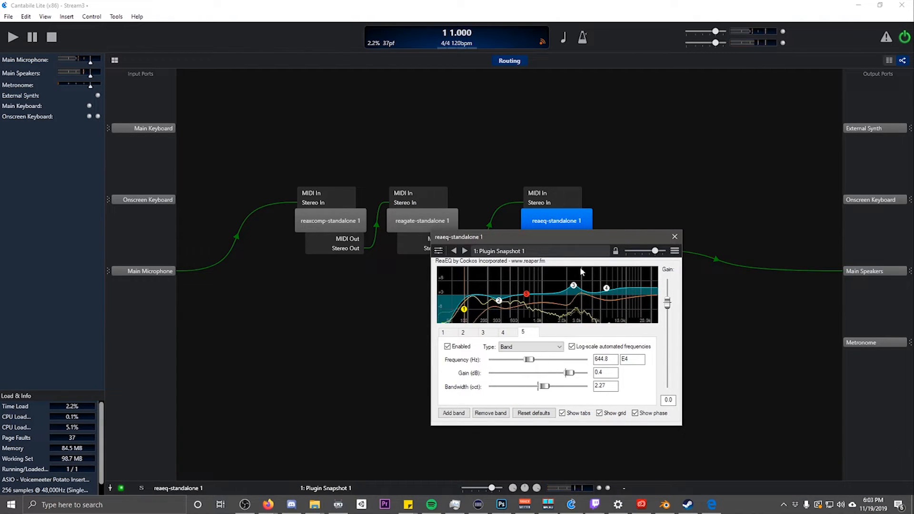
Step: Compare Plugin Snapshot 2 with Plugin Snapshot 1 in reaeq-standalone, return to Plugin Snapshot 1 and close the plugin window
{"action": "left_click", "coordinate": [498, 252]}
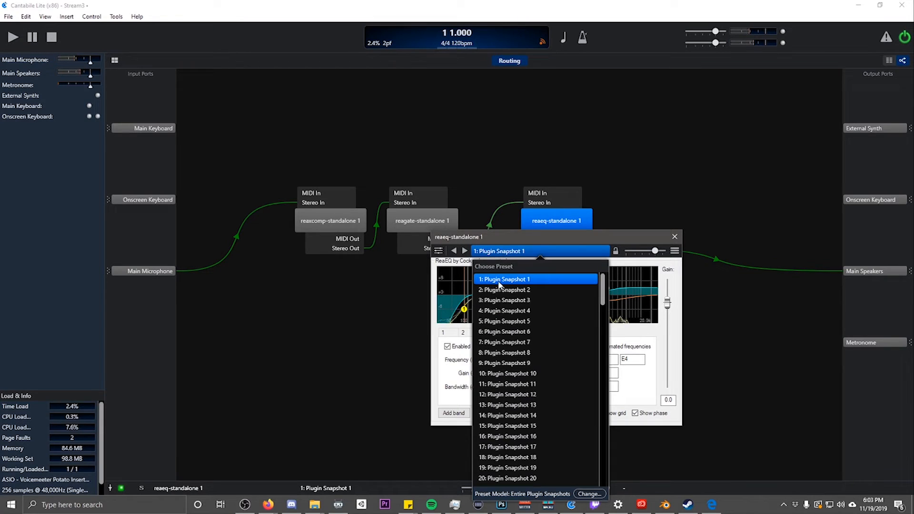
{"action": "left_click", "coordinate": [499, 289]}
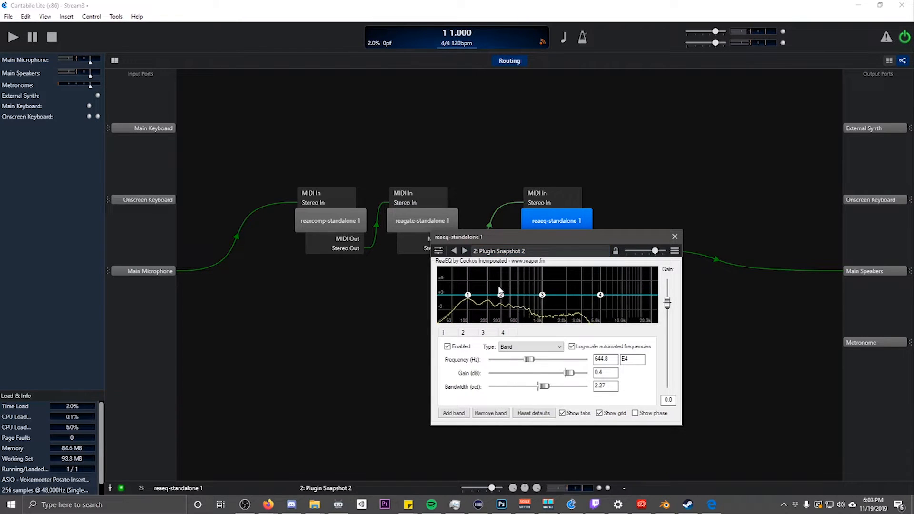
{"action": "left_click", "coordinate": [520, 251]}
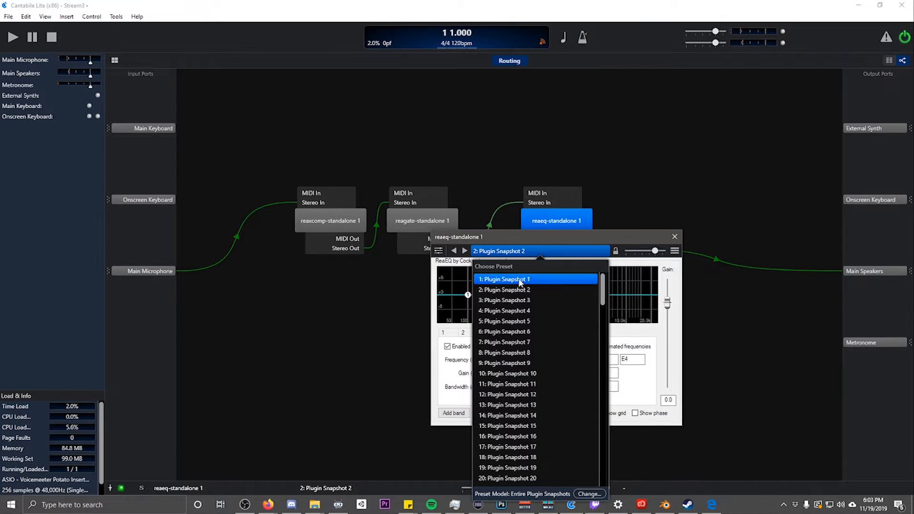
{"action": "left_click", "coordinate": [519, 280]}
{"action": "left_click", "coordinate": [679, 239]}
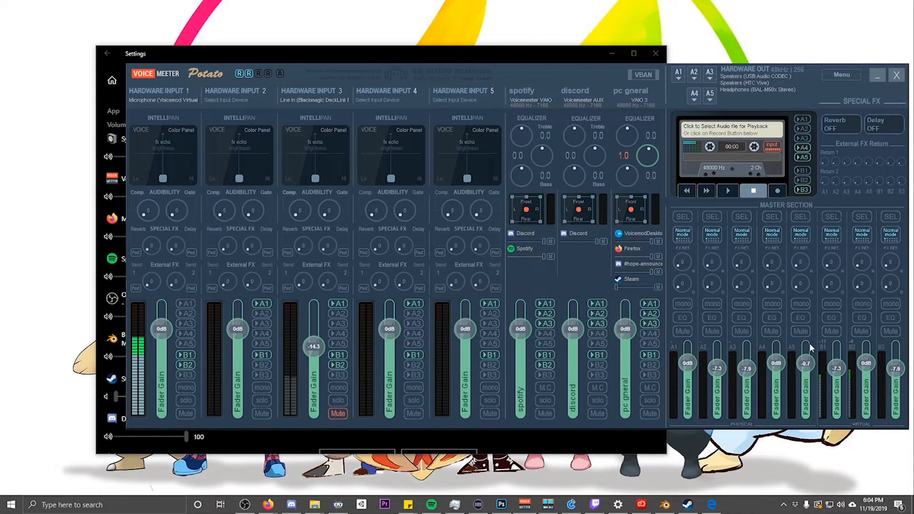
Step: View the devices available for hardware output A1 in Voicemeeter Potato and keep the current selection
{"action": "left_click", "coordinate": [678, 76]}
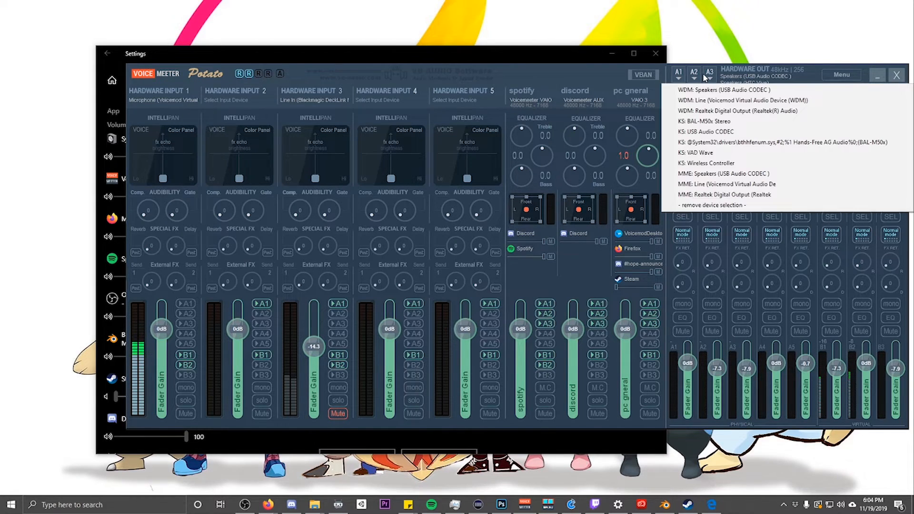
{"action": "left_click", "coordinate": [795, 81]}
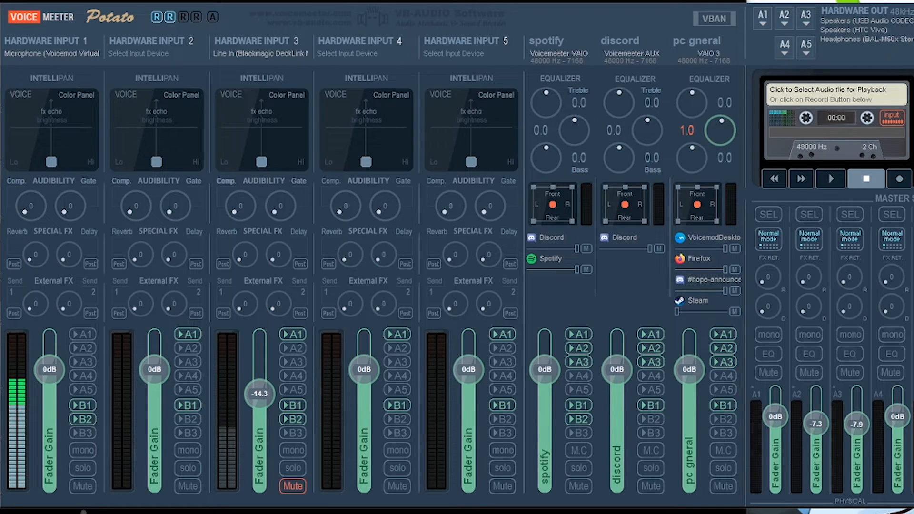
Step: Switch to Windows Settings and review the app volume and device preferences and the default Sound input and output devices
{"action": "key", "text": "alt+Tab"}
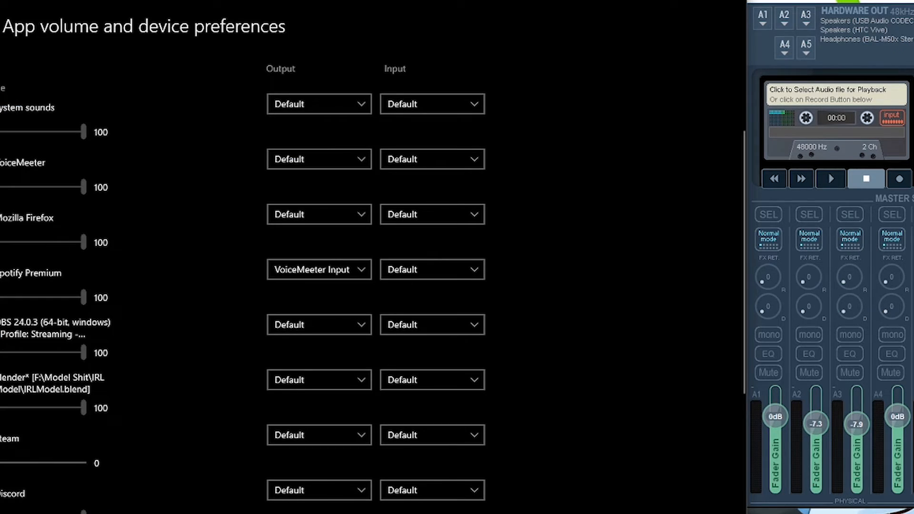
{"action": "key", "text": "alt+Left"}
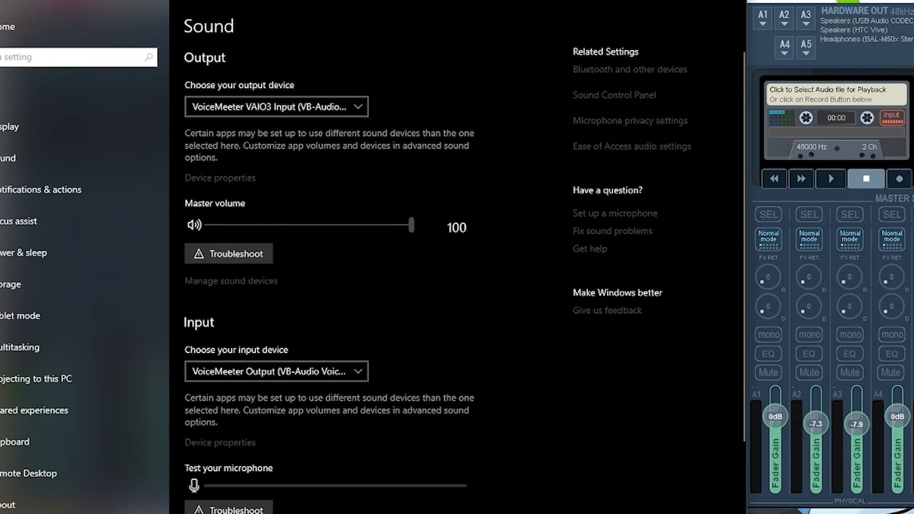
Step: Switch back to Voicemeeter Potato and examine the B2 output assignment of the spotify input
{"action": "key", "text": "alt+Tab"}
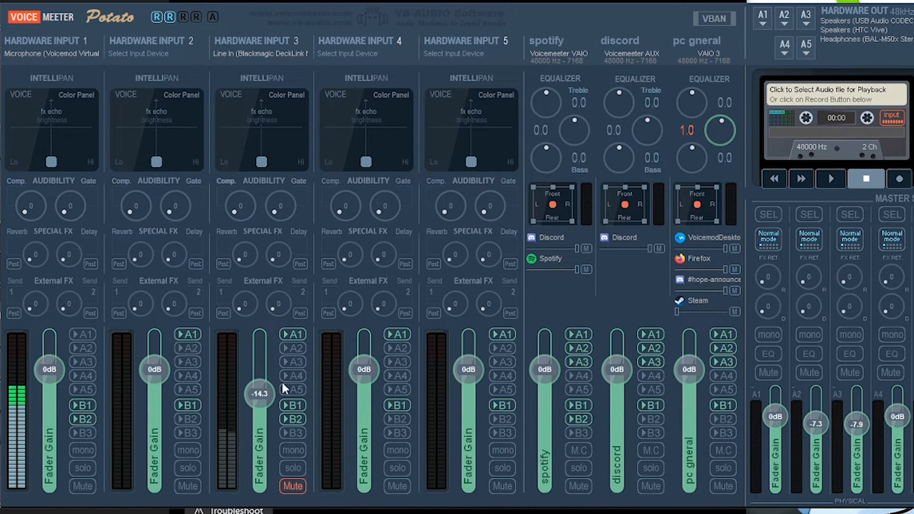
{"action": "left_click", "coordinate": [576, 418]}
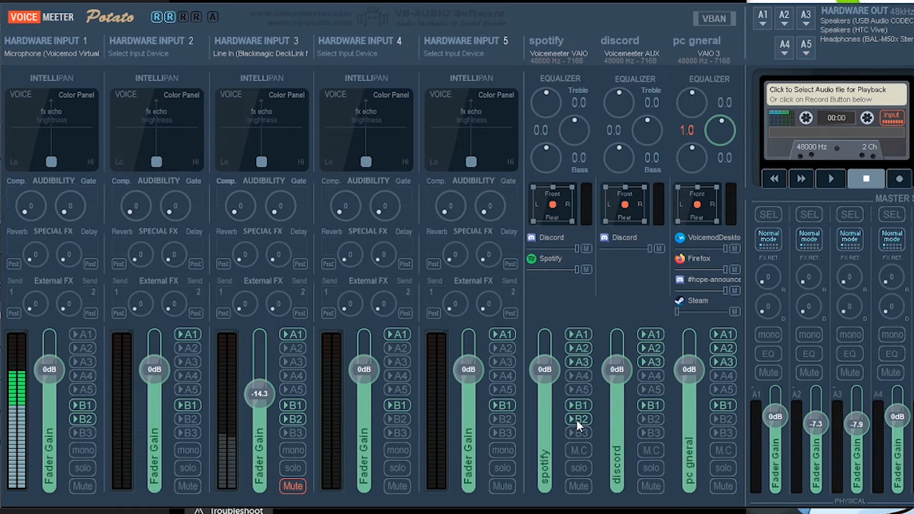